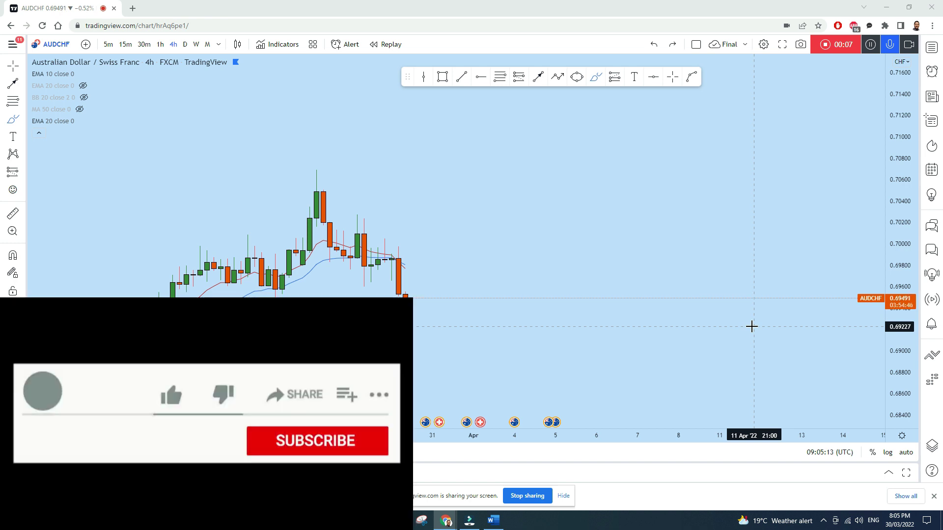
# Circle the recent highs on the AUDCHF 4-hour chart, from late March onward, with freehand brush strokes
pyautogui.scroll(-3, 568, 251)
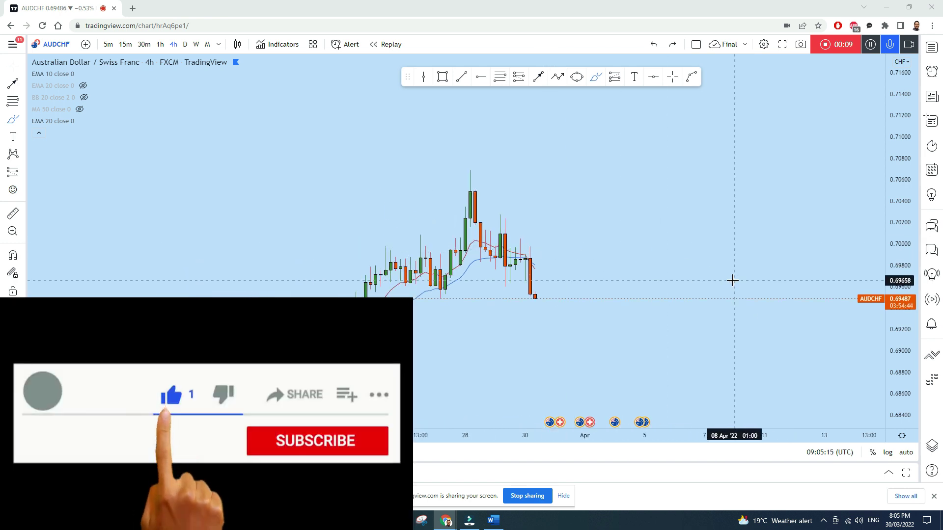
pyautogui.scroll(3, 732, 279)
pyautogui.moveTo(904, 371); pyautogui.dragTo(904, 219)
pyautogui.click(597, 77)
pyautogui.moveTo(427, 205)
pyautogui.mouseDown()
pyautogui.moveTo(425, 177)
pyautogui.moveTo(301, 183)
pyautogui.moveTo(450, 294)
pyautogui.moveTo(406, 181)
pyautogui.mouseUp()
pyautogui.moveTo(886, 193); pyautogui.dragTo(700, 328)
pyautogui.moveTo(354, 228)
pyautogui.mouseDown()
pyautogui.moveTo(400, 217)
pyautogui.moveTo(439, 238)
pyautogui.moveTo(366, 223)
pyautogui.moveTo(387, 223)
pyautogui.moveTo(390, 252)
pyautogui.moveTo(426, 257)
pyautogui.mouseUp()
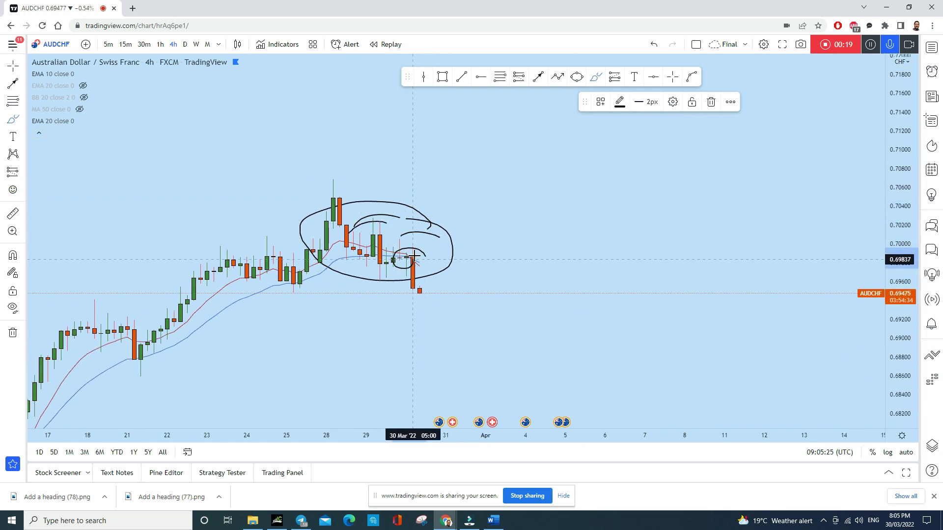
# Undo all the freehand circles around the recent highs on the 4-hour chart
pyautogui.click(658, 45)
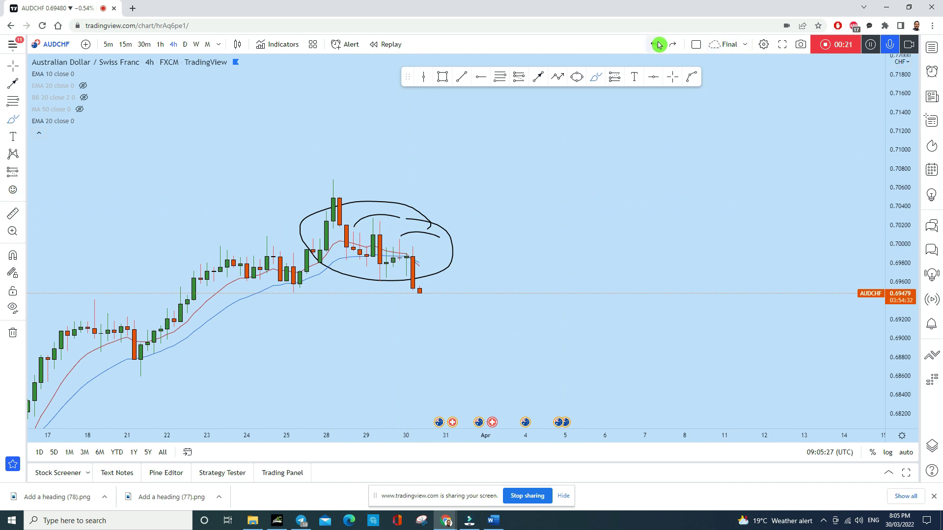
pyautogui.click(658, 45)
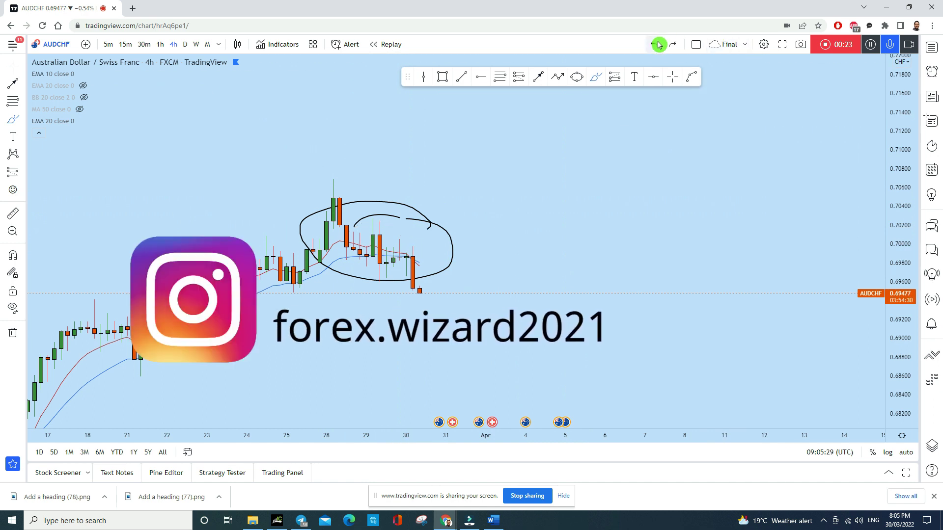
pyautogui.click(658, 45)
pyautogui.click(658, 44)
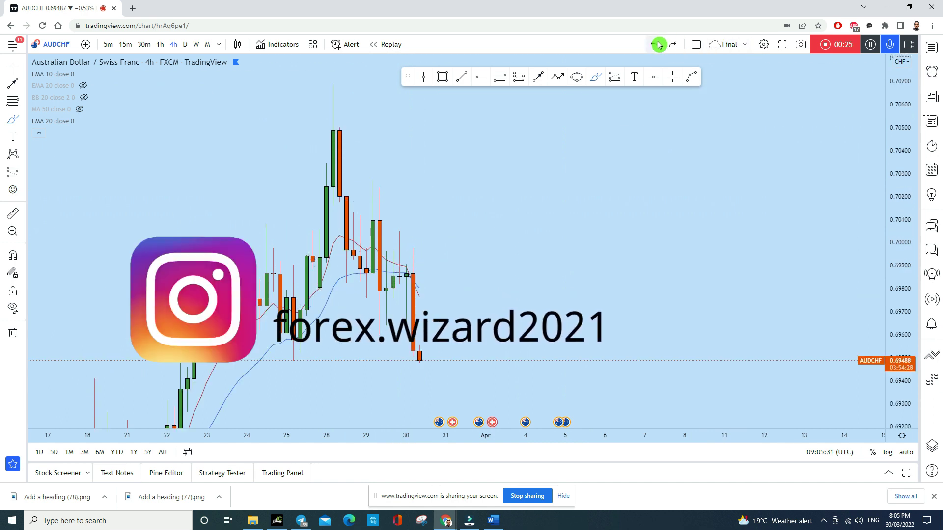
pyautogui.moveTo(895, 208); pyautogui.dragTo(898, 368)
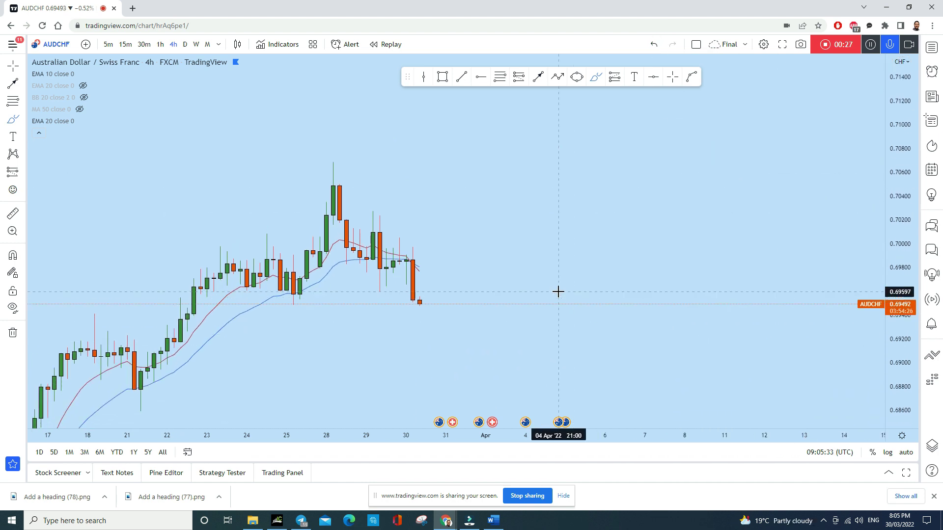
pyautogui.scroll(-3, 593, 280)
pyautogui.scroll(2, 667, 260)
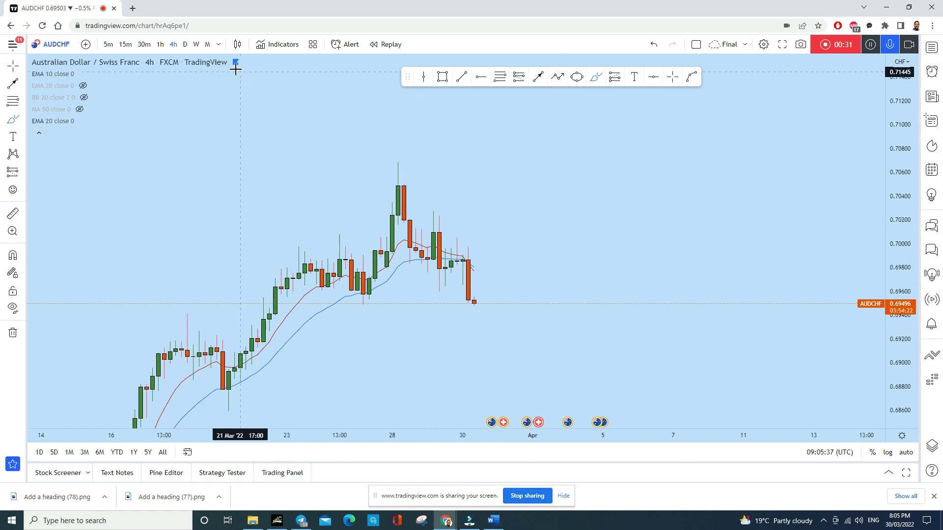
# Switch the AUDCHF chart to the monthly timeframe and compress its price scale to fit several years of history
pyautogui.click(207, 44)
pyautogui.doubleClick(897, 175)
pyautogui.scroll(2, 682, 359)
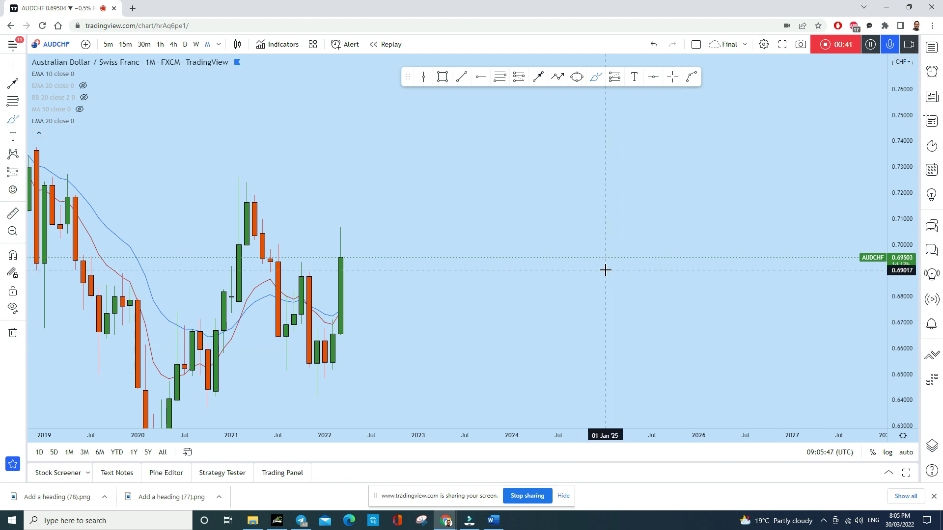
pyautogui.scroll(-2, 661, 275)
pyautogui.scroll(2, 724, 286)
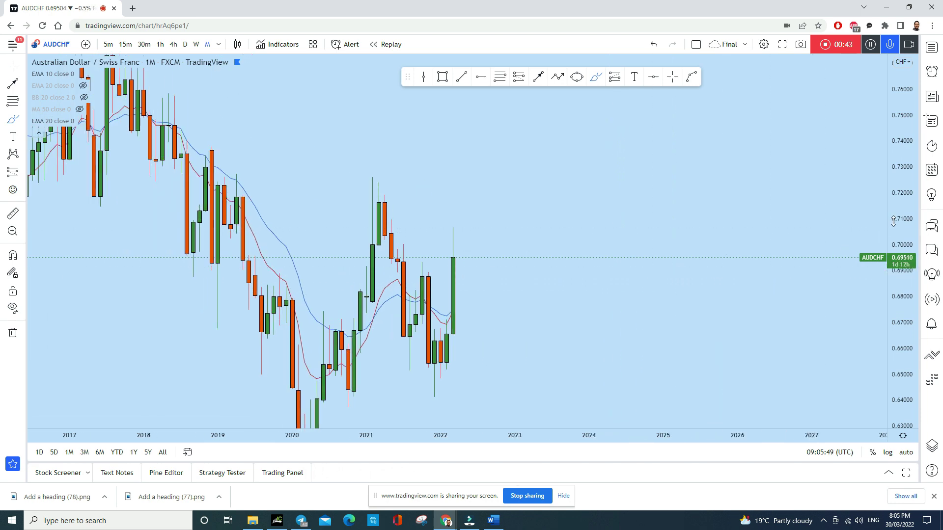
pyautogui.moveTo(892, 224); pyautogui.dragTo(883, 373)
pyautogui.scroll(-3, 625, 393)
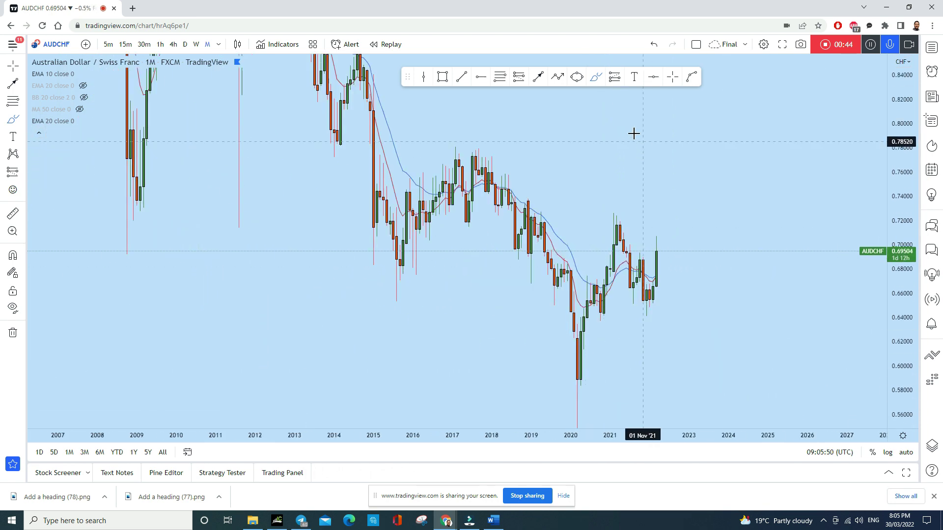
# Draw a descending arrow trendline along the monthly highs from August 2017 at about 0.788 to January 2026 at about 0.639
pyautogui.click(542, 77)
pyautogui.click(475, 139)
pyautogui.click(785, 287)
pyautogui.scroll(2, 803, 287)
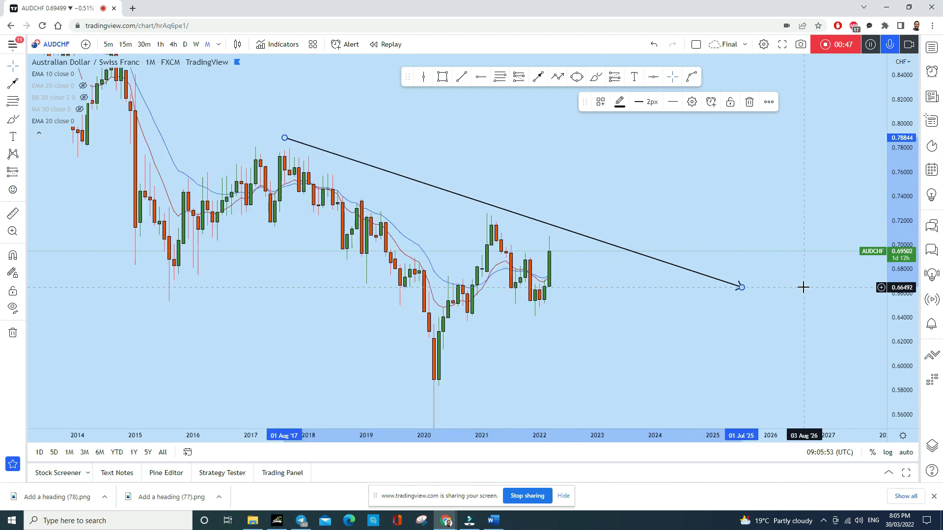
pyautogui.moveTo(743, 291); pyautogui.dragTo(771, 319)
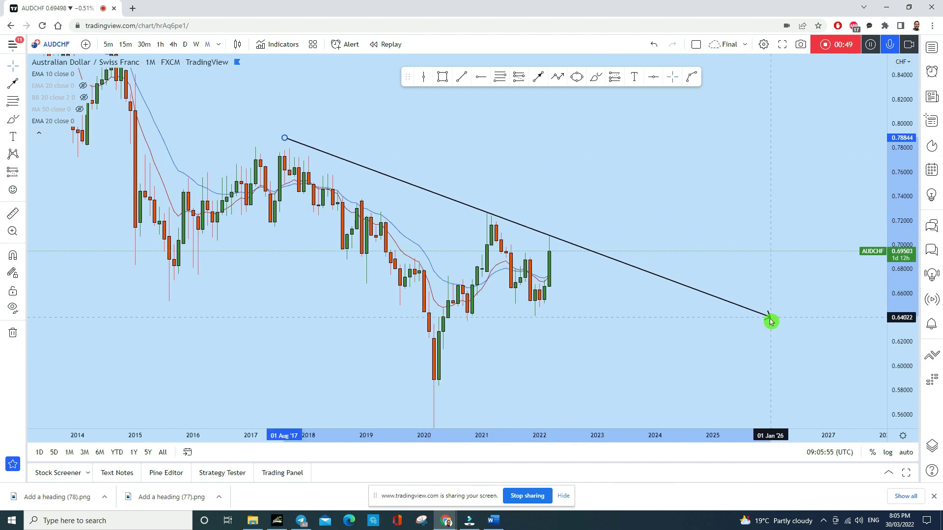
pyautogui.scroll(2, 674, 271)
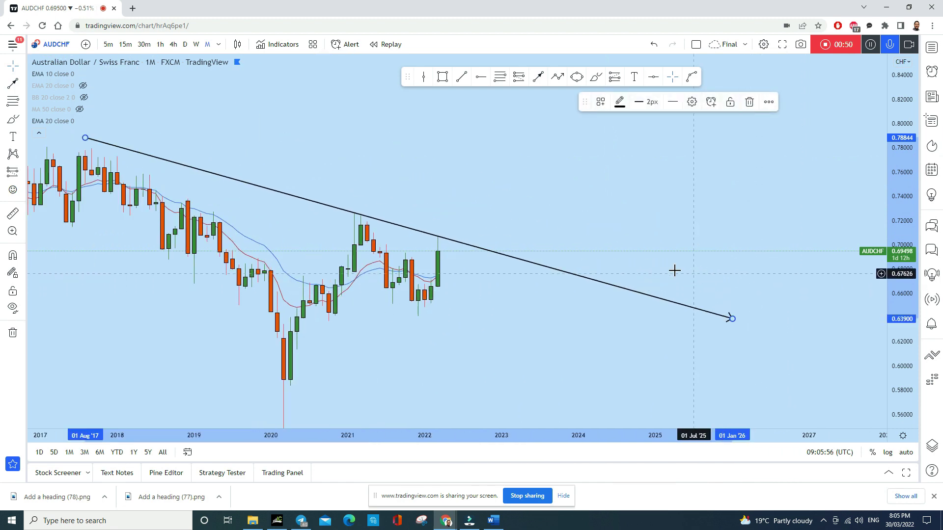
# Circle the trendline touches at the early 2021 and March 2022 highs with the brush and undo the circles
pyautogui.click(595, 77)
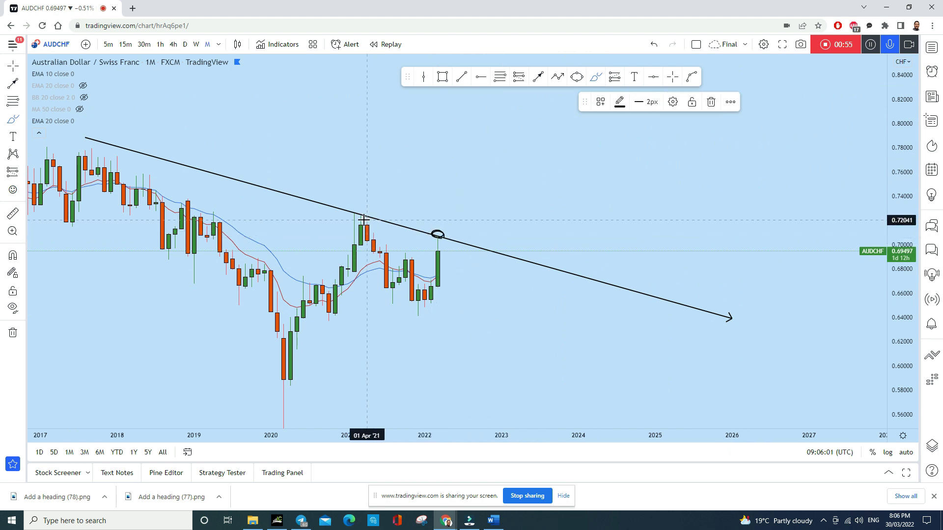
pyautogui.click(438, 235)
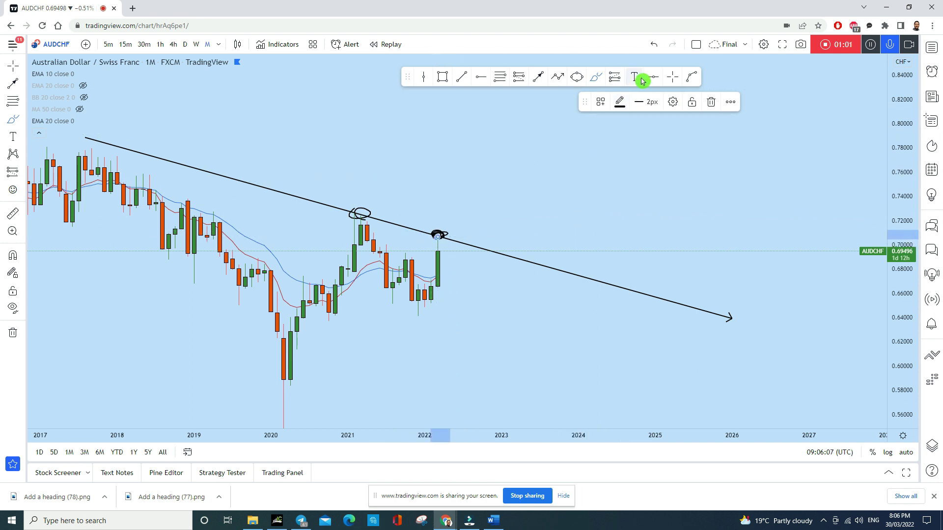
pyautogui.click(650, 45)
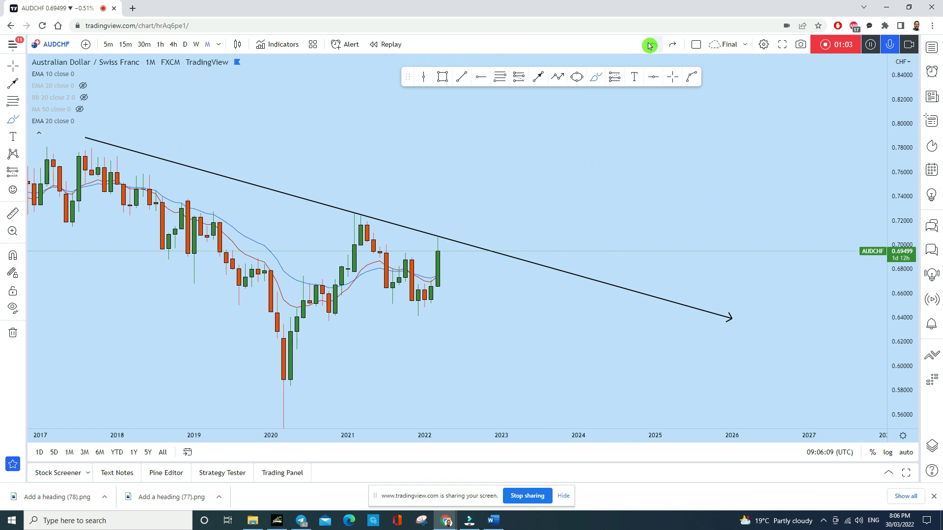
# Sketch a freehand down arrow from the March 2022 monthly candle to below about 0.64 and undo it
pyautogui.moveTo(438, 240)
pyautogui.mouseDown()
pyautogui.moveTo(458, 322)
pyautogui.moveTo(417, 313)
pyautogui.mouseUp()
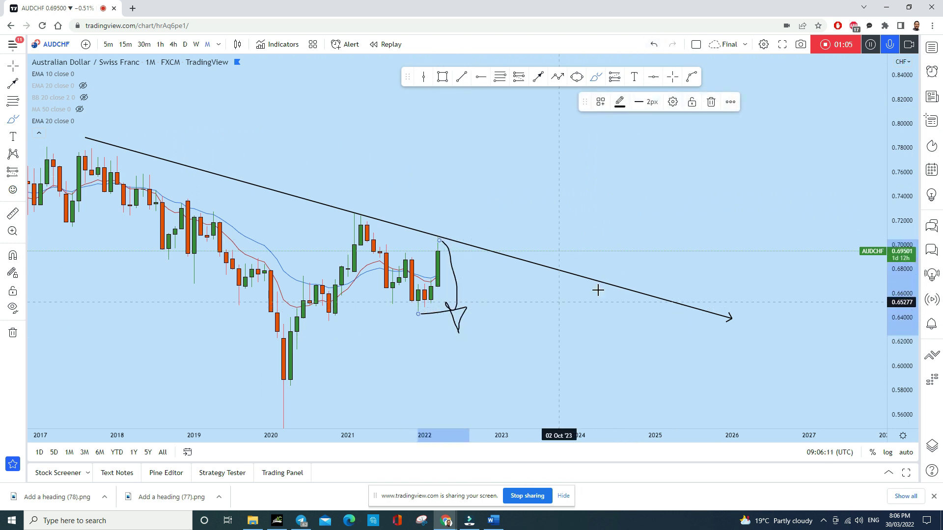
pyautogui.scroll(1, 598, 290)
pyautogui.click(668, 73)
pyautogui.click(656, 46)
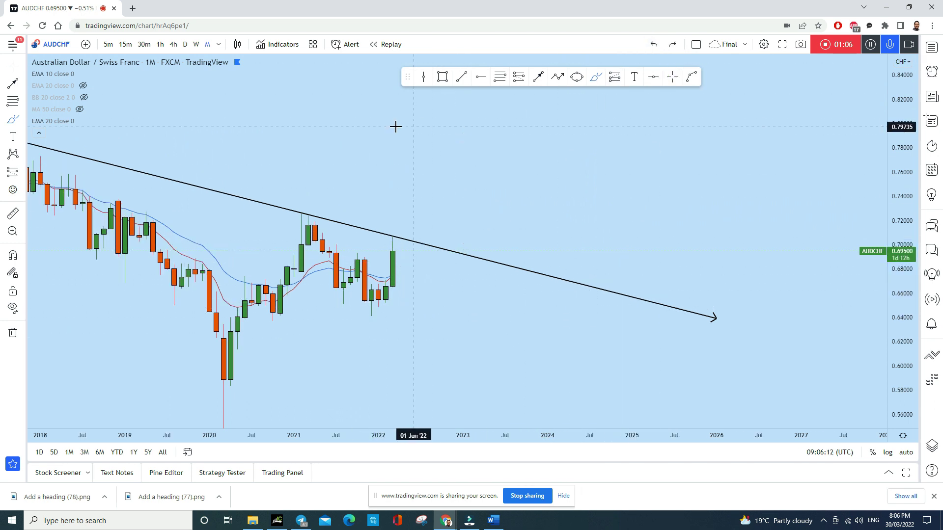
# Switch the AUDCHF chart to the weekly timeframe
pyautogui.click(202, 44)
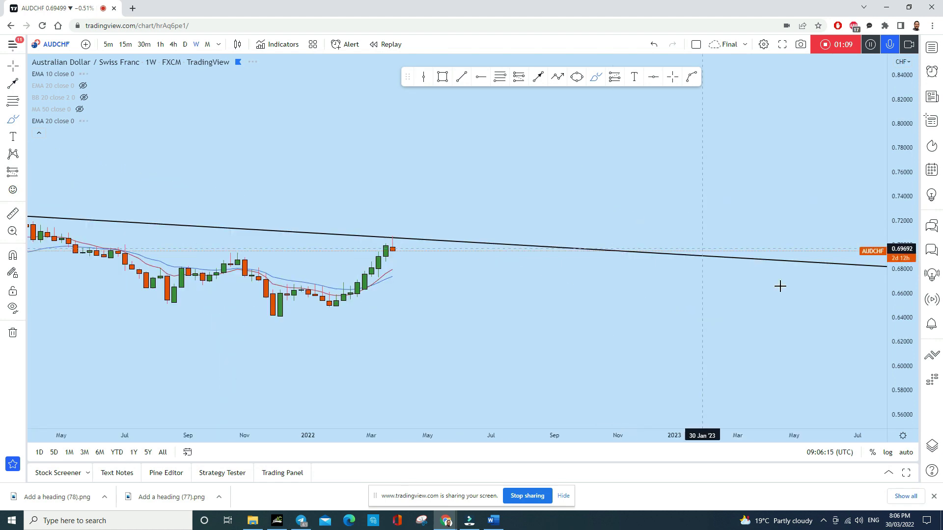
pyautogui.scroll(-5, 568, 275)
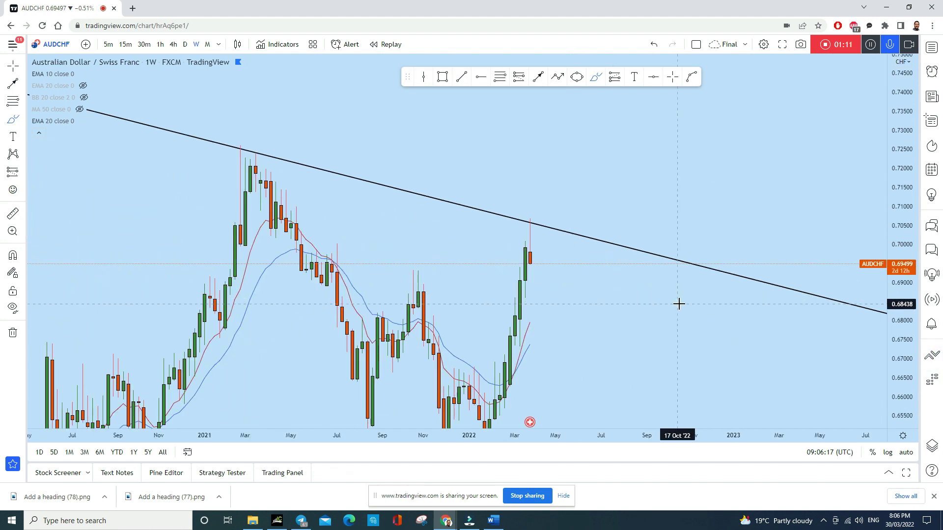
# Scribble over the March 2022 trendline touch and draw a downward stroke to about 0.675 with the brush, undoing both marks
pyautogui.click(569, 78)
pyautogui.click(598, 216)
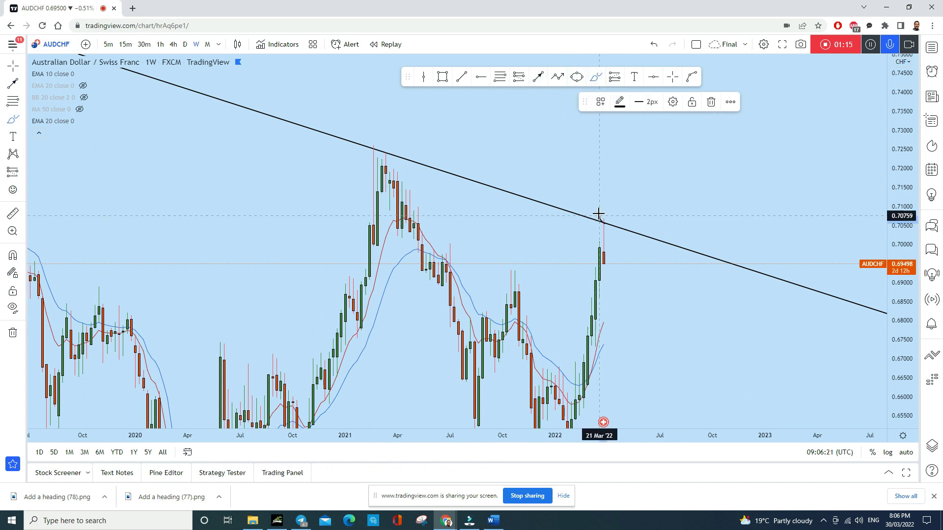
pyautogui.moveTo(601, 221)
pyautogui.mouseDown()
pyautogui.moveTo(588, 226)
pyautogui.moveTo(596, 219)
pyautogui.moveTo(620, 347)
pyautogui.mouseUp()
pyautogui.scroll(2, 726, 331)
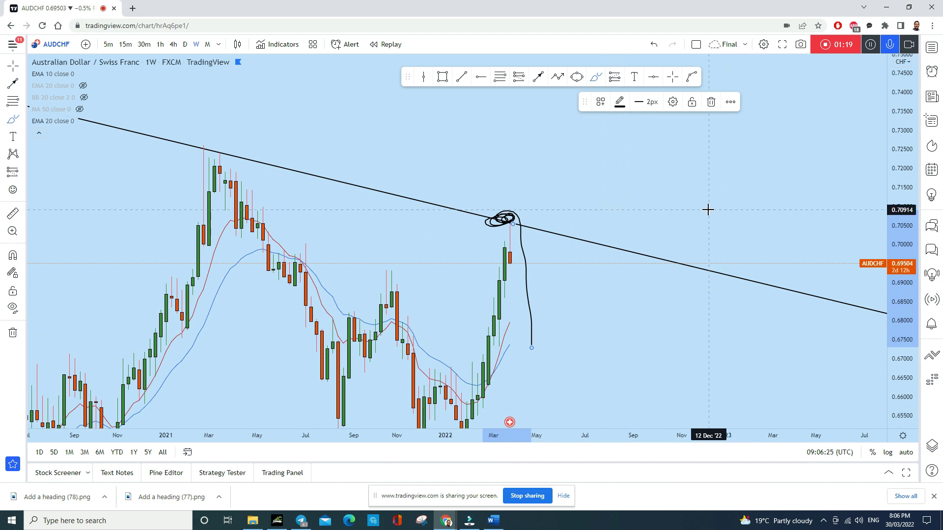
pyautogui.click(655, 46)
# Sketch a freehand wavy down arrow from the latest weekly candle to about 0.67 and undo it
pyautogui.moveTo(510, 264)
pyautogui.mouseDown()
pyautogui.moveTo(531, 289)
pyautogui.moveTo(537, 367)
pyautogui.moveTo(560, 340)
pyautogui.mouseUp()
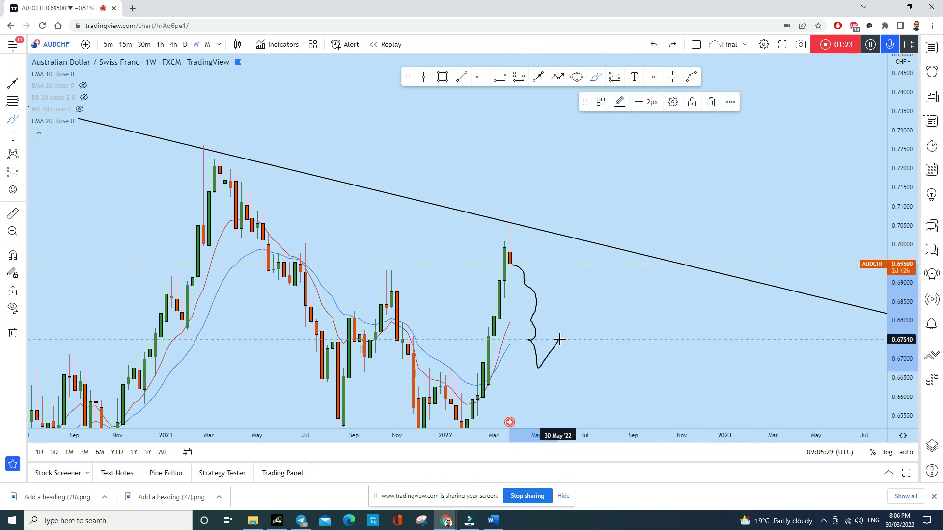
pyautogui.scroll(2, 623, 332)
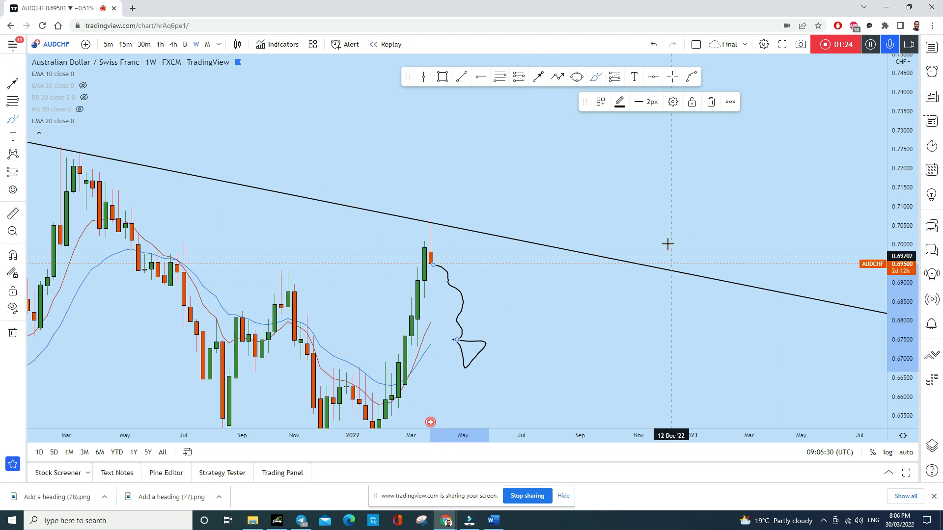
pyautogui.click(658, 47)
# Place a dashed horizontal ray at about 0.68116 starting from October 2021 on the weekly chart
pyautogui.scroll(-3, 530, 280)
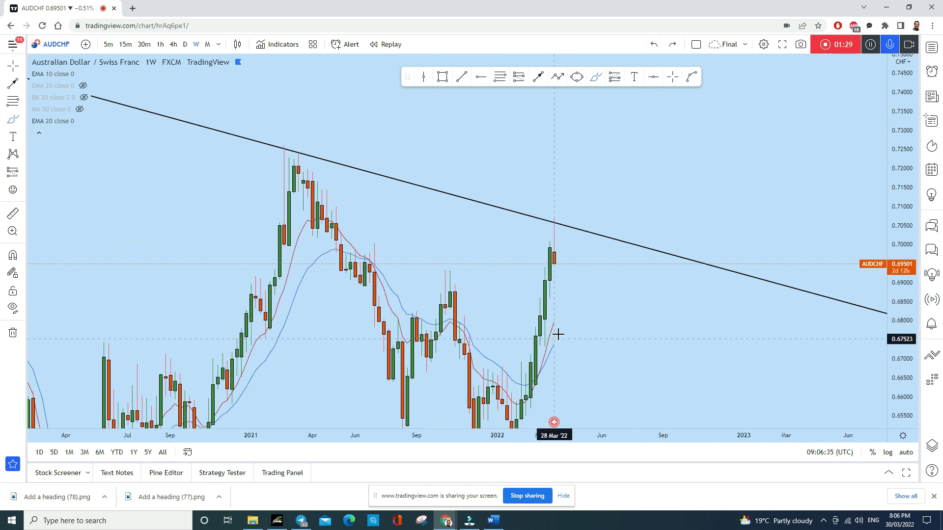
pyautogui.click(481, 77)
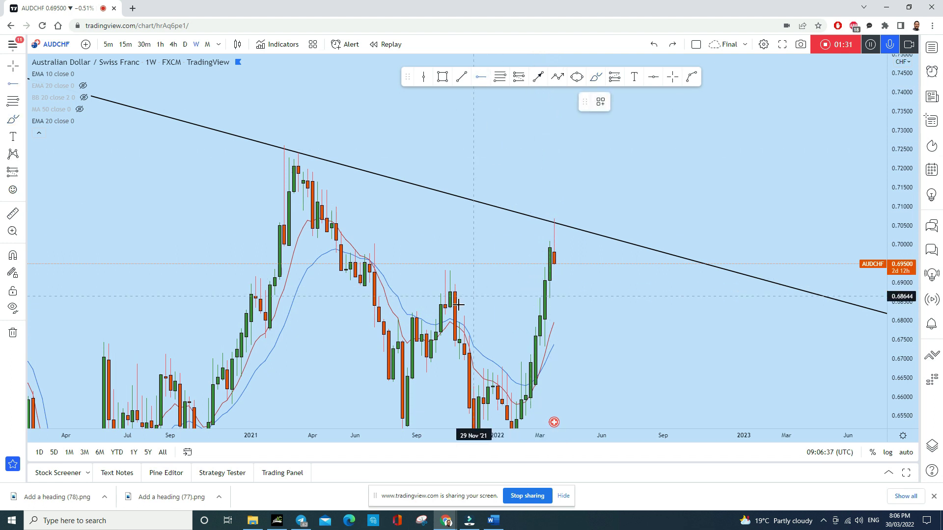
pyautogui.click(437, 317)
pyautogui.scroll(3, 613, 301)
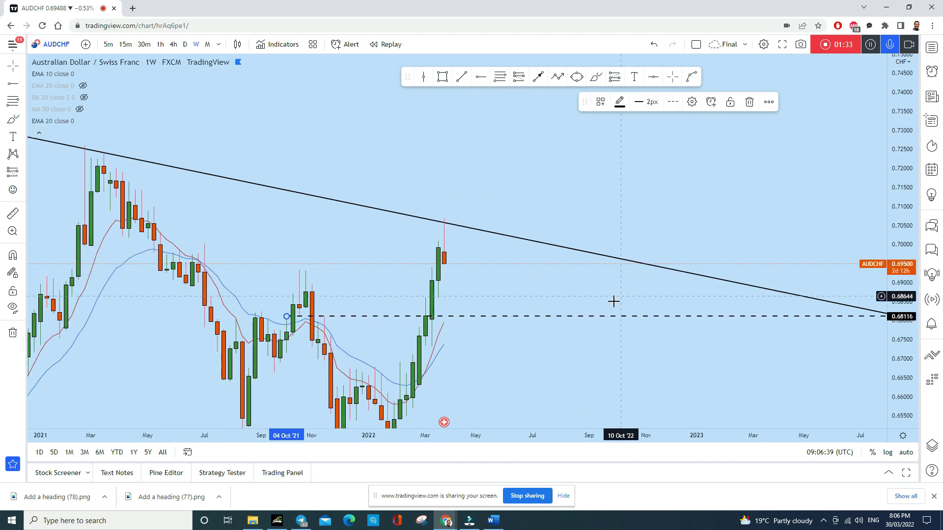
pyautogui.click(11, 70)
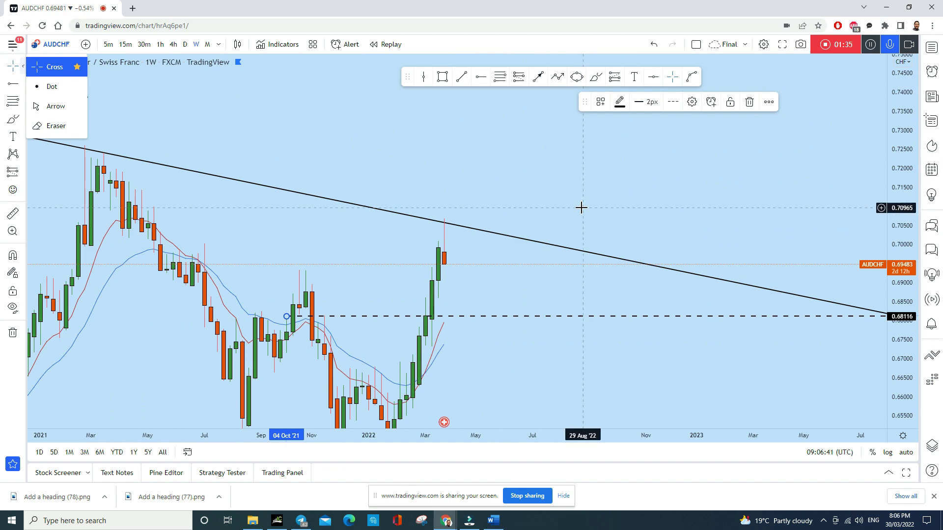
# Draw a Fibonacci retracement over the 2022 weekly rally from about 0.64944 to about 0.70669 and undo it
pyautogui.moveTo(581, 207); pyautogui.dragTo(516, 167)
pyautogui.scroll(-3, 614, 285)
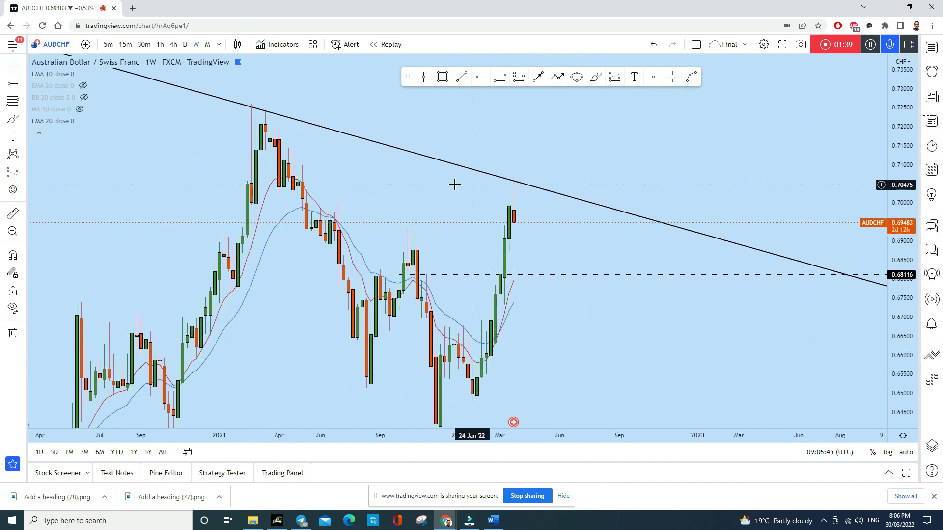
pyautogui.click(500, 76)
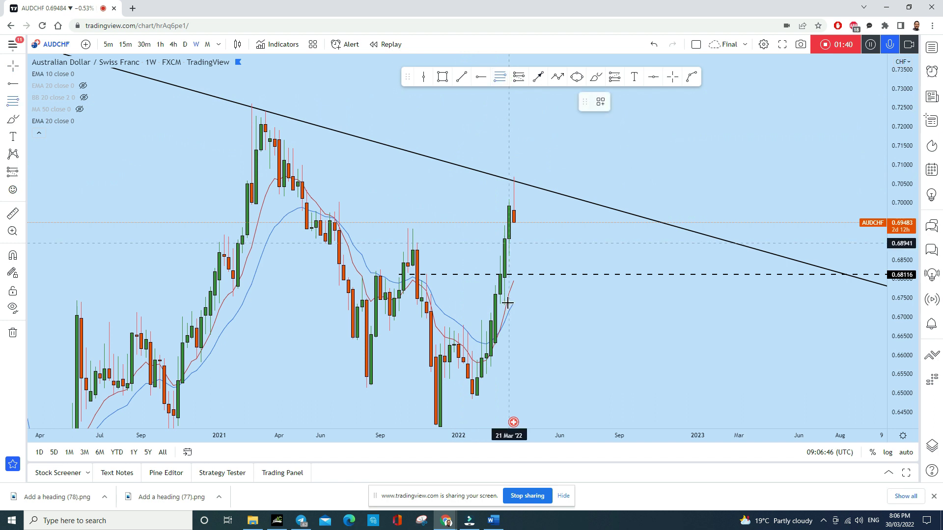
pyautogui.click(513, 395)
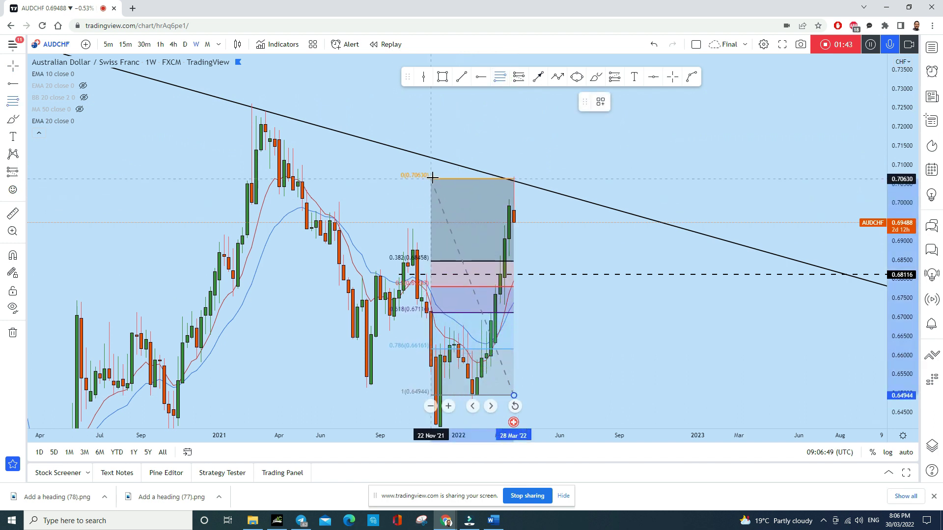
pyautogui.click(431, 178)
pyautogui.scroll(2, 582, 272)
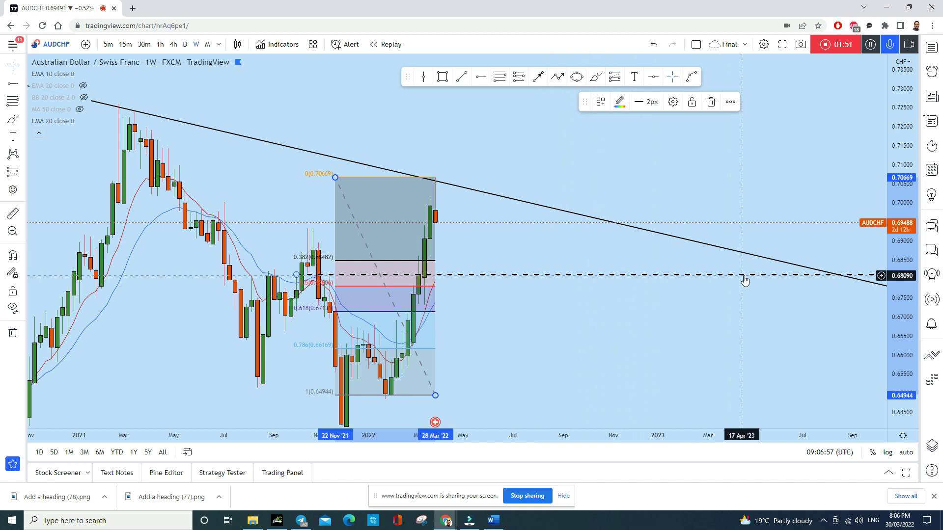
pyautogui.click(656, 47)
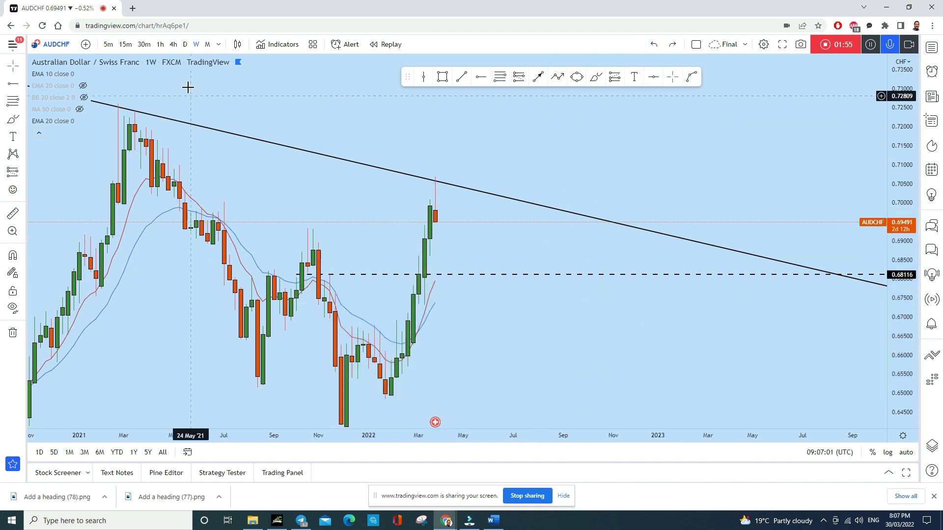
# Switch the AUDCHF chart to the daily timeframe and stretch the price scale around the trendline rejection
pyautogui.click(185, 44)
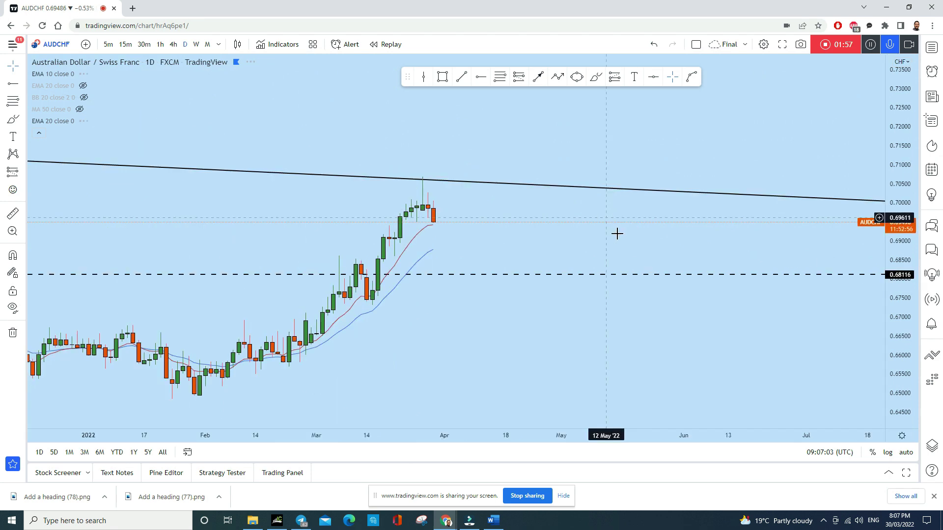
pyautogui.moveTo(892, 397); pyautogui.dragTo(879, 199)
pyautogui.moveTo(627, 198); pyautogui.dragTo(469, 236)
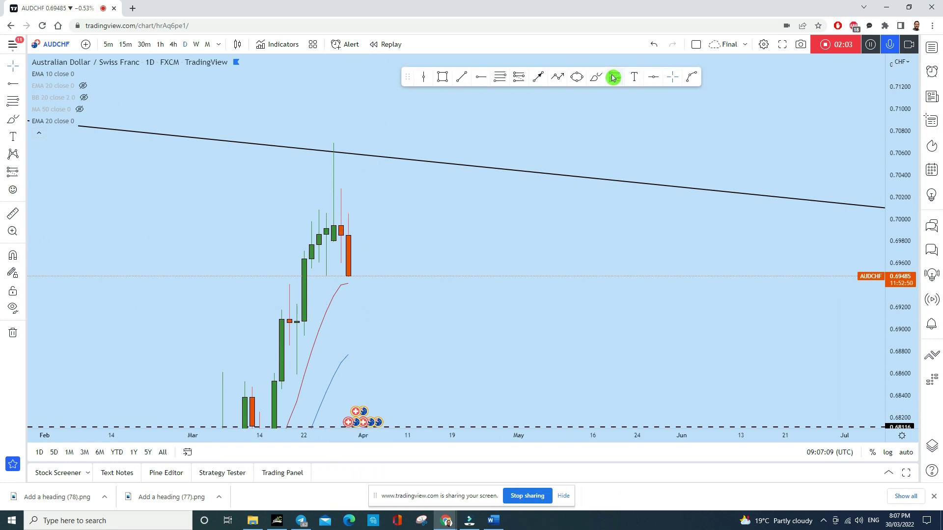
# Brush a freehand loop over the latest daily candles near 0.70 with a downward stroke and undo it
pyautogui.click(597, 82)
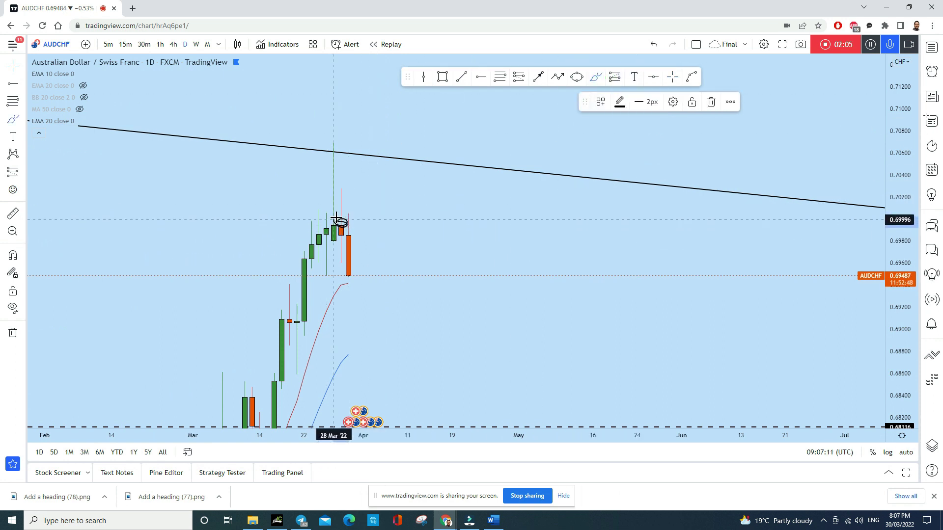
pyautogui.moveTo(337, 218); pyautogui.dragTo(356, 329)
pyautogui.click(654, 45)
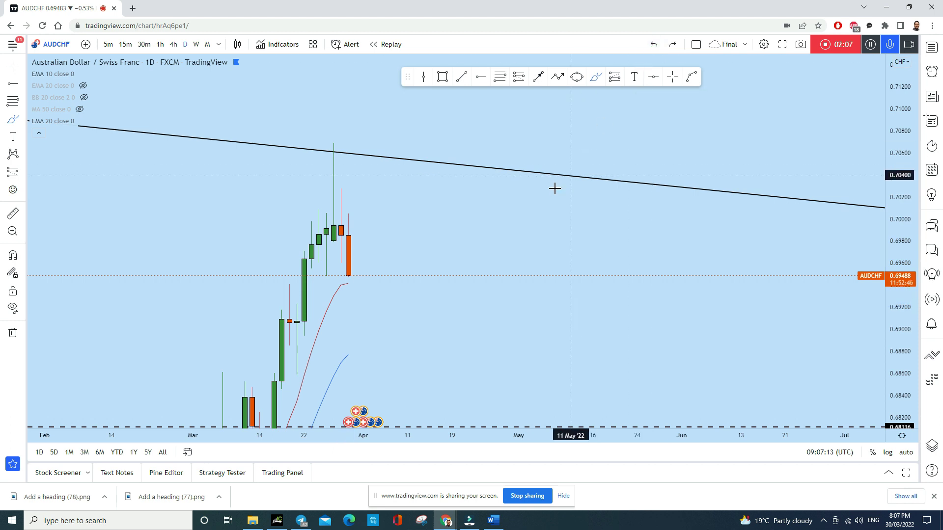
# Switch the AUDCHF chart to the 4-hour timeframe and fit the price scale around the late-March trendline rejection
pyautogui.click(179, 45)
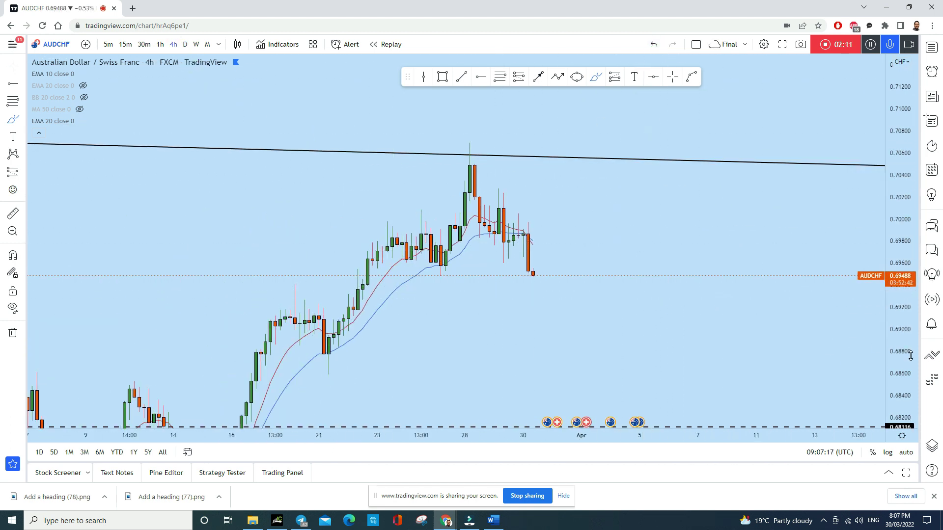
pyautogui.scroll(2, 683, 279)
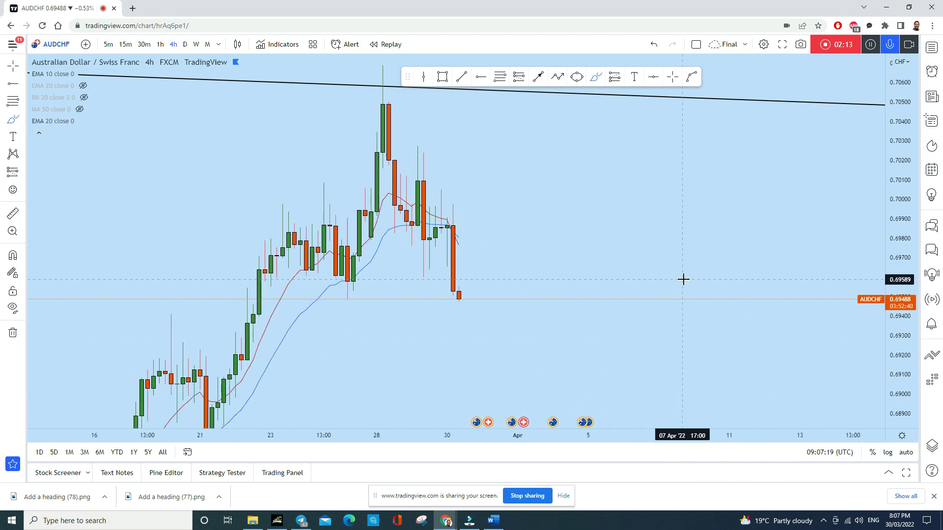
pyautogui.scroll(-1, 646, 276)
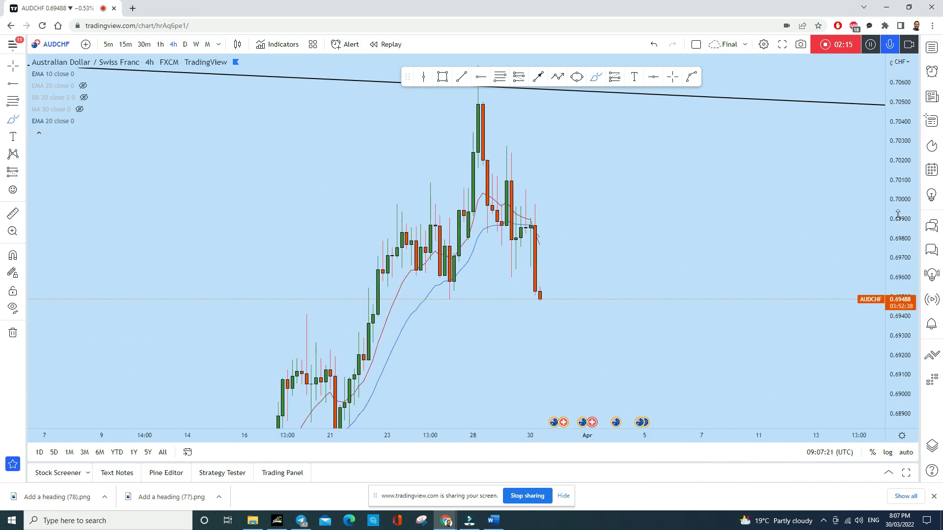
pyautogui.moveTo(897, 215); pyautogui.dragTo(782, 347)
pyautogui.scroll(2, 707, 315)
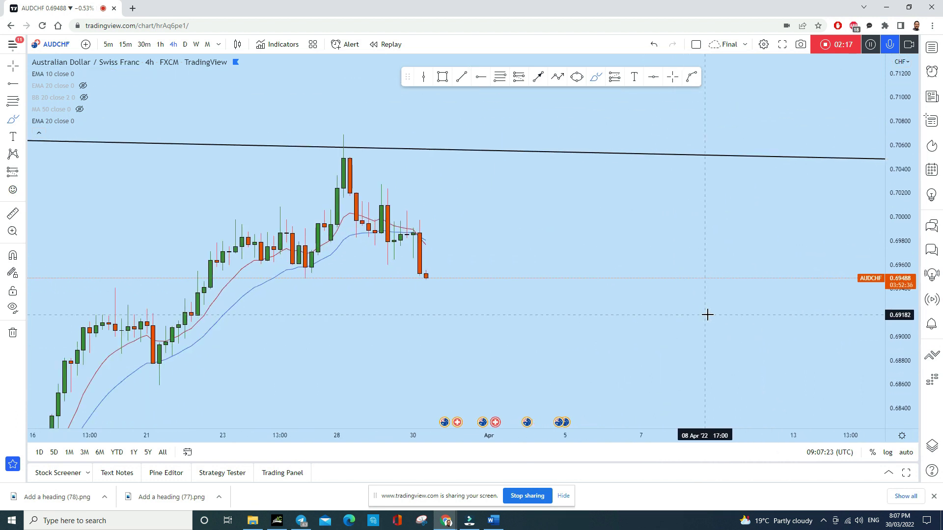
pyautogui.scroll(-3, 545, 285)
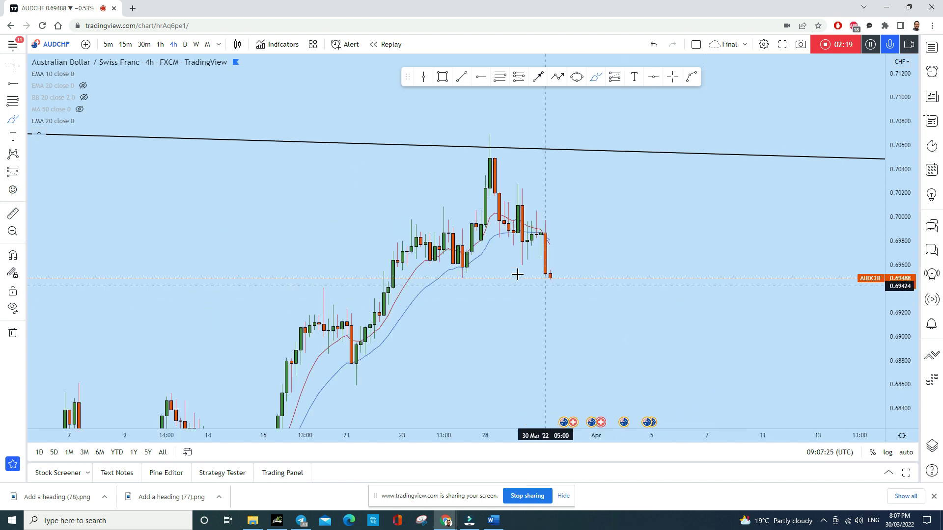
# Sketch three freehand arcs over the successive lower highs on the 4-hour chart and undo them all
pyautogui.scroll(2, 542, 212)
pyautogui.click(584, 77)
pyautogui.moveTo(433, 199); pyautogui.dragTo(480, 191)
pyautogui.moveTo(379, 170)
pyautogui.mouseDown()
pyautogui.moveTo(398, 144)
pyautogui.moveTo(440, 158)
pyautogui.mouseUp()
pyautogui.click(452, 212)
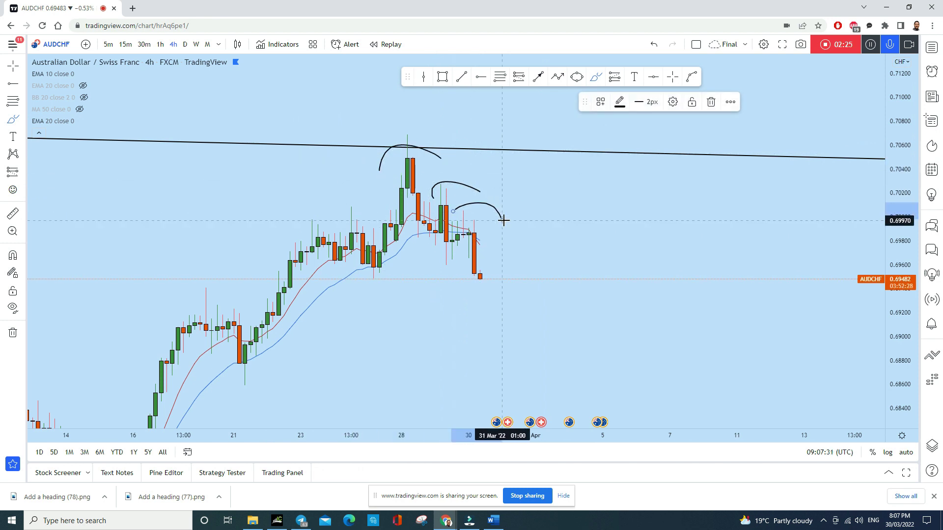
pyautogui.click(654, 45)
pyautogui.click(654, 44)
pyautogui.click(653, 44)
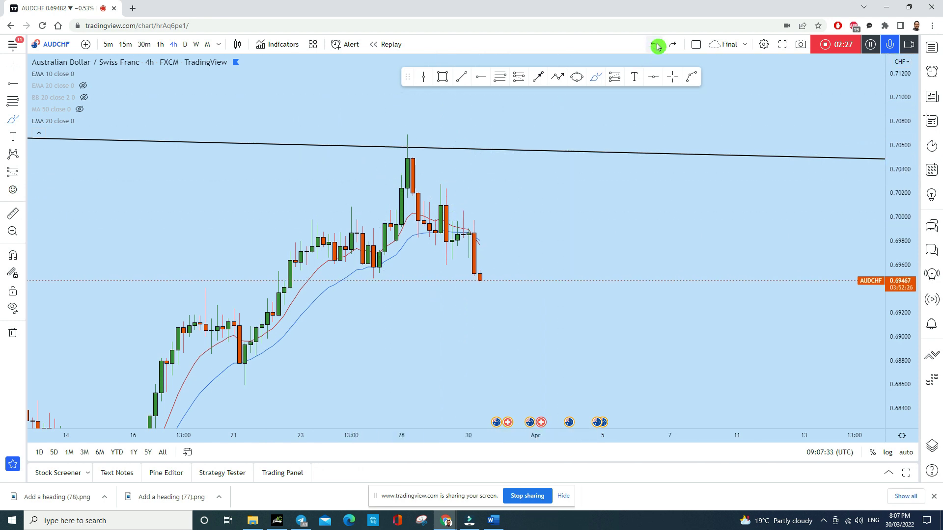
# Circle the latest 4-hour candles at the moving averages, brush a downward stroke from there, and undo both marks
pyautogui.moveTo(482, 209)
pyautogui.mouseDown()
pyautogui.moveTo(467, 212)
pyautogui.moveTo(478, 221)
pyautogui.moveTo(473, 226)
pyautogui.moveTo(456, 225)
pyautogui.mouseUp()
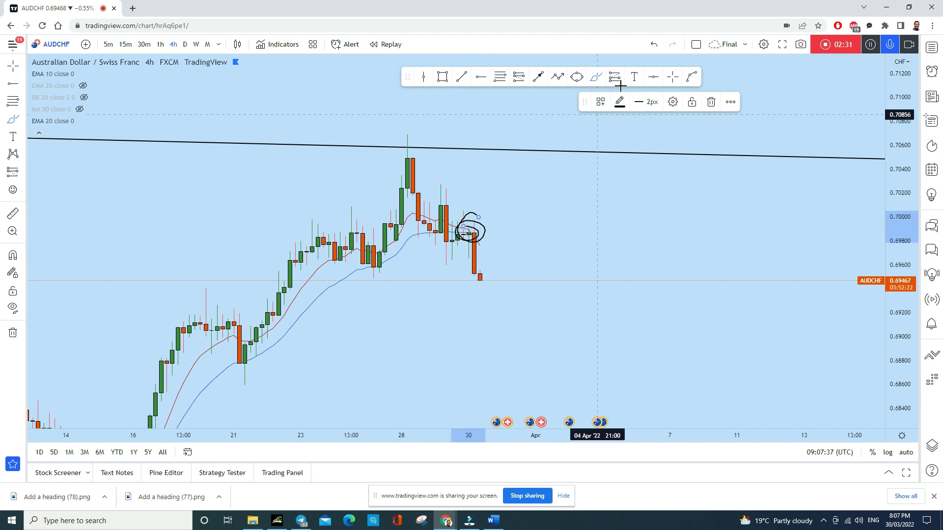
pyautogui.click(653, 45)
pyautogui.scroll(1, 462, 237)
pyautogui.moveTo(374, 240)
pyautogui.mouseDown()
pyautogui.moveTo(398, 231)
pyautogui.moveTo(393, 218)
pyautogui.moveTo(408, 382)
pyautogui.mouseUp()
pyautogui.click(654, 44)
# Sketch a freehand down arrow from the latest 4-hour candle to about 0.687 and undo it
pyautogui.moveTo(409, 280)
pyautogui.mouseDown()
pyautogui.moveTo(421, 326)
pyautogui.moveTo(407, 354)
pyautogui.moveTo(388, 357)
pyautogui.mouseUp()
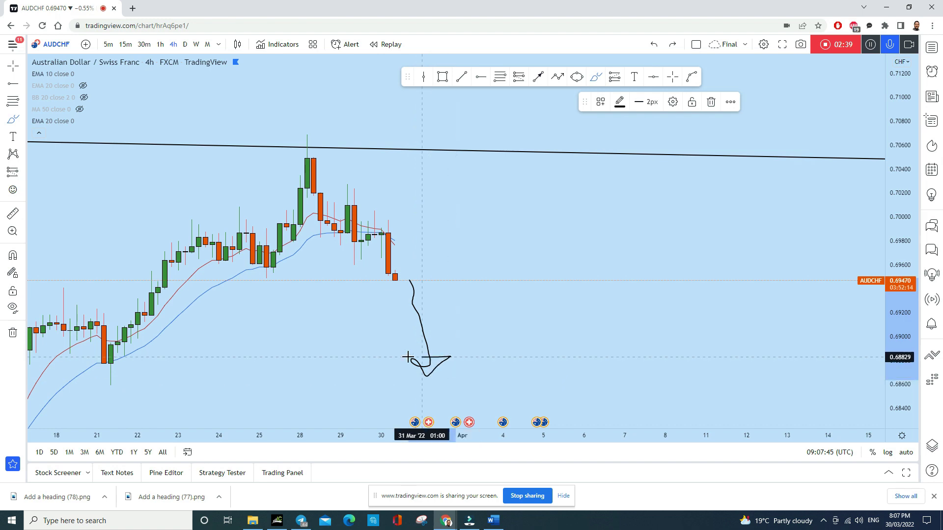
pyautogui.scroll(-3, 570, 287)
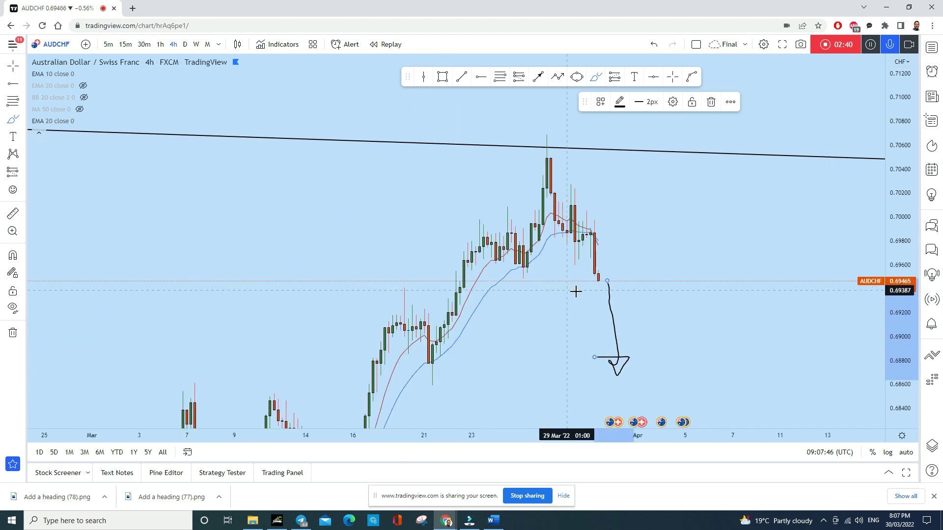
pyautogui.click(652, 45)
# Place a dashed horizontal ray at about 0.69522 starting from 28 March 2022 01:00 on the 4-hour chart
pyautogui.scroll(3, 556, 320)
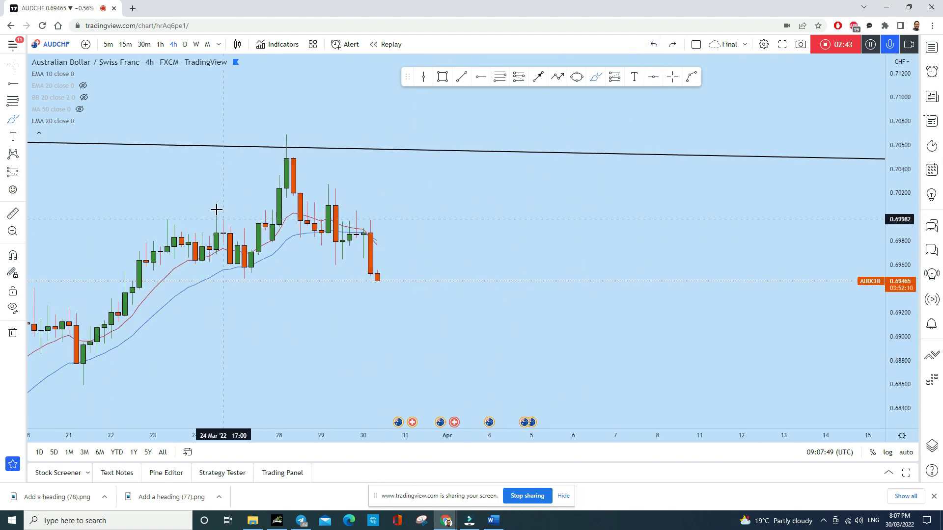
pyautogui.click(481, 77)
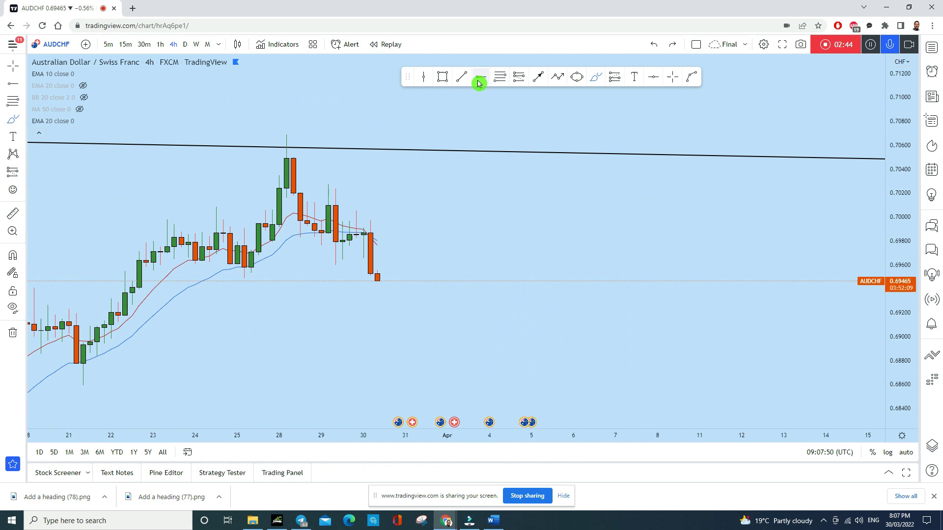
pyautogui.click(277, 274)
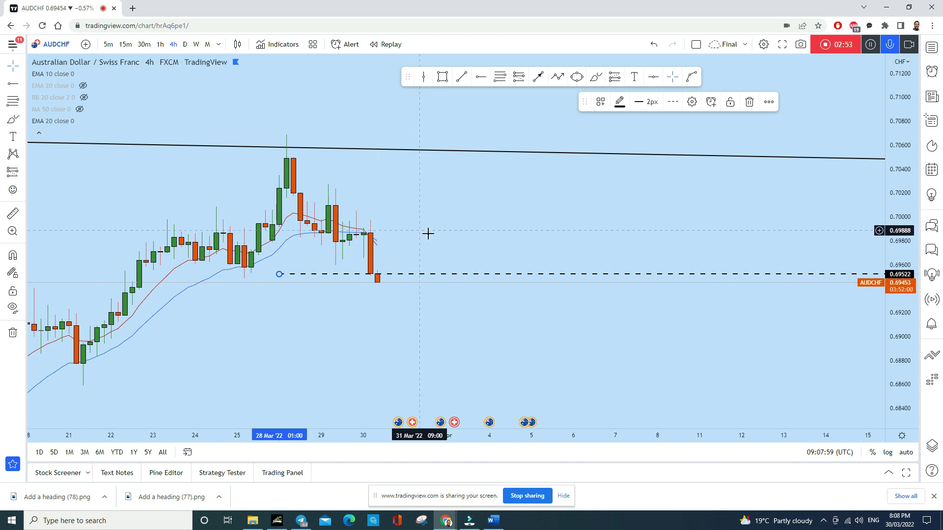
# Compress the 4-hour price scale to examine the trendline and both dashed horizontal rays together
pyautogui.scroll(-3, 441, 233)
pyautogui.moveTo(905, 257); pyautogui.dragTo(864, 385)
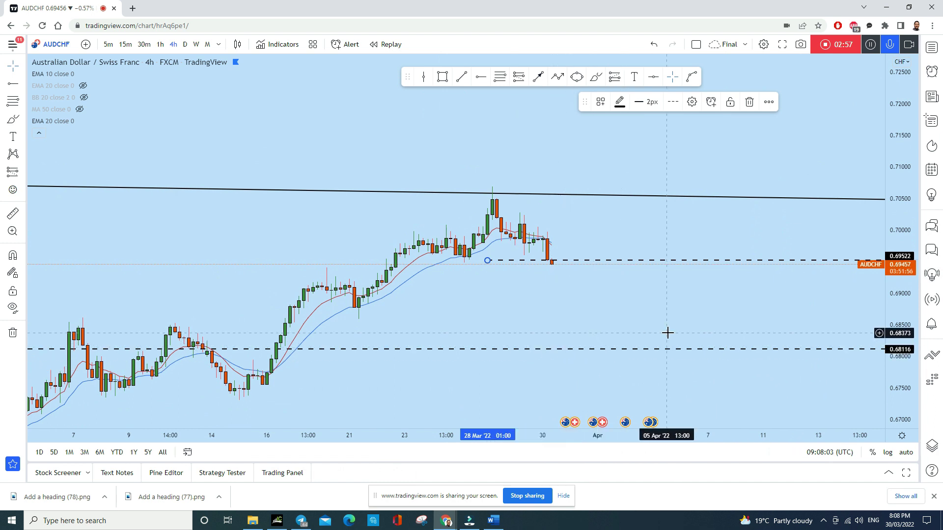
pyautogui.scroll(2, 668, 333)
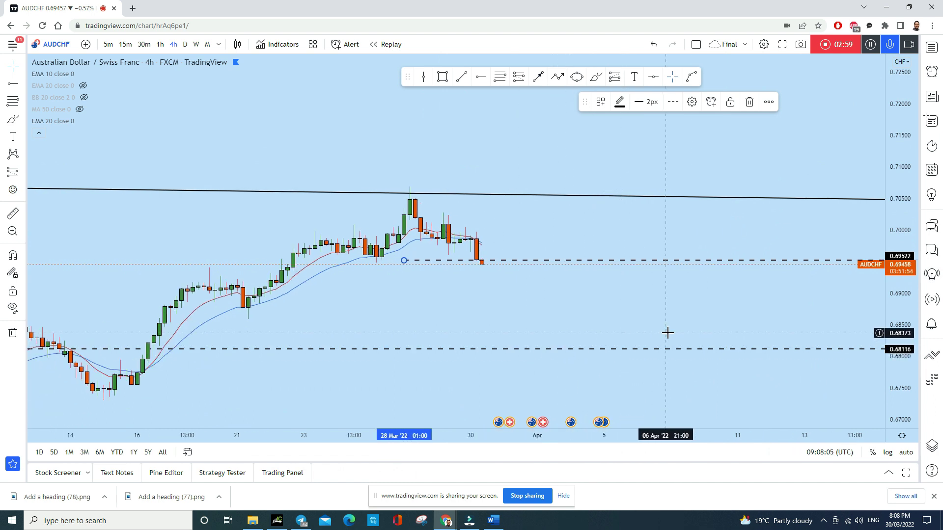